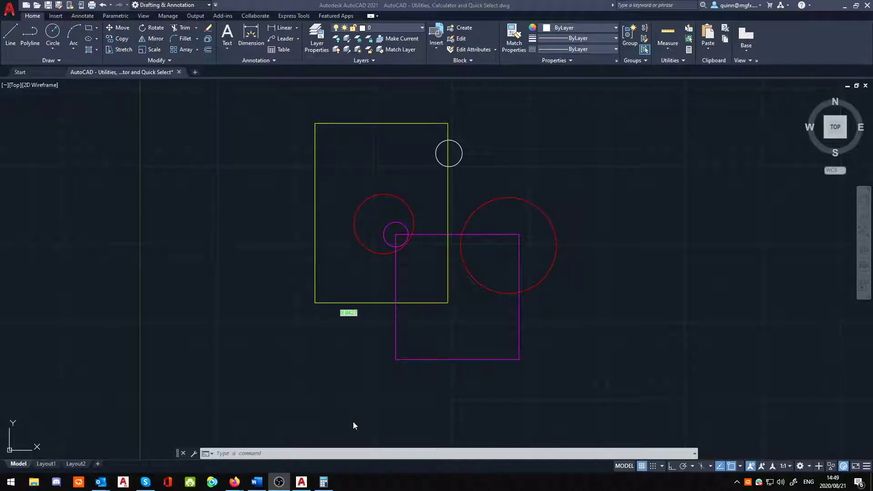
- Open Windows Calculator, then close it to return to the AutoCAD drawing
{"action": "left_click", "coordinate": [323, 482]}
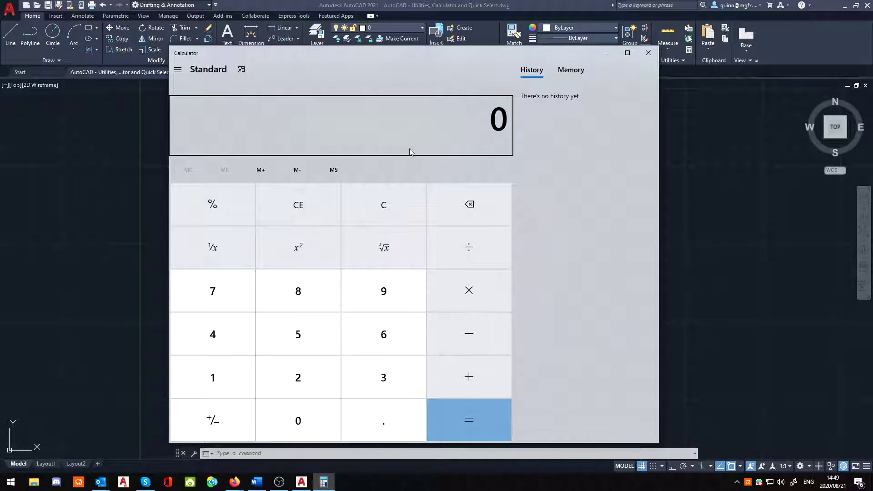
{"action": "left_click", "coordinate": [648, 53]}
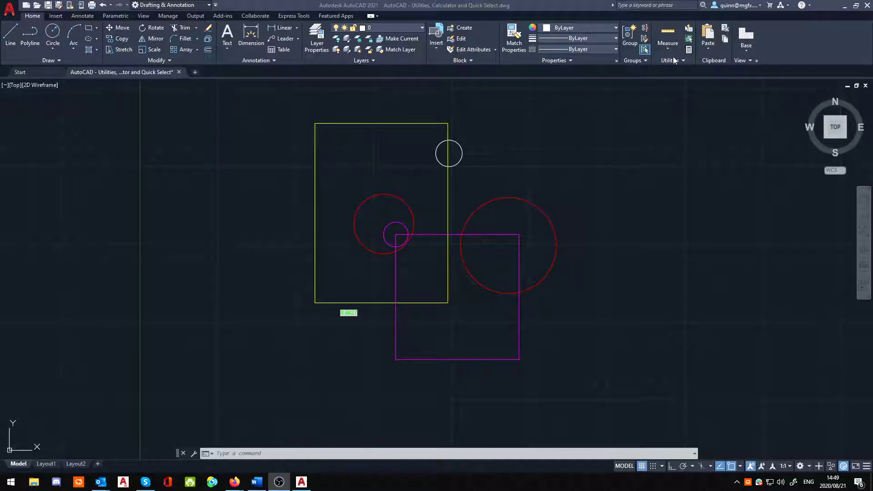
{"action": "left_click", "coordinate": [689, 51]}
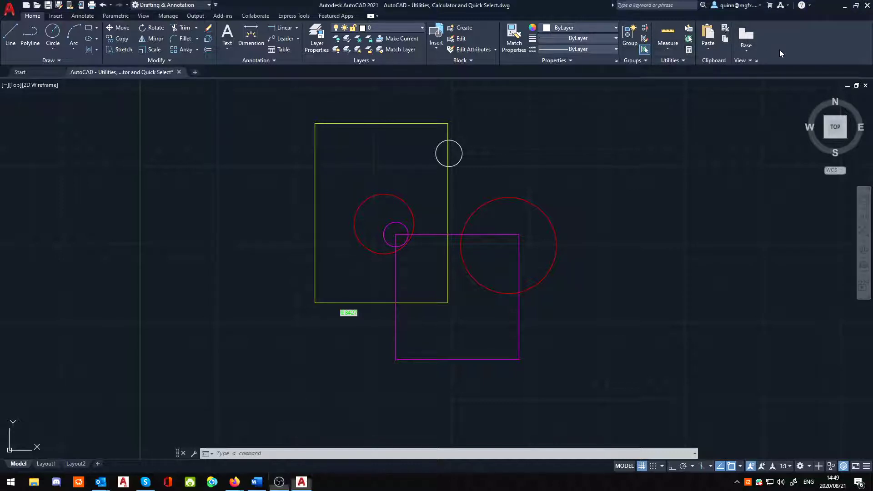
- Open the QuickCalc palette, reset its input to 0 and clear the history
{"action": "left_click", "coordinate": [689, 50]}
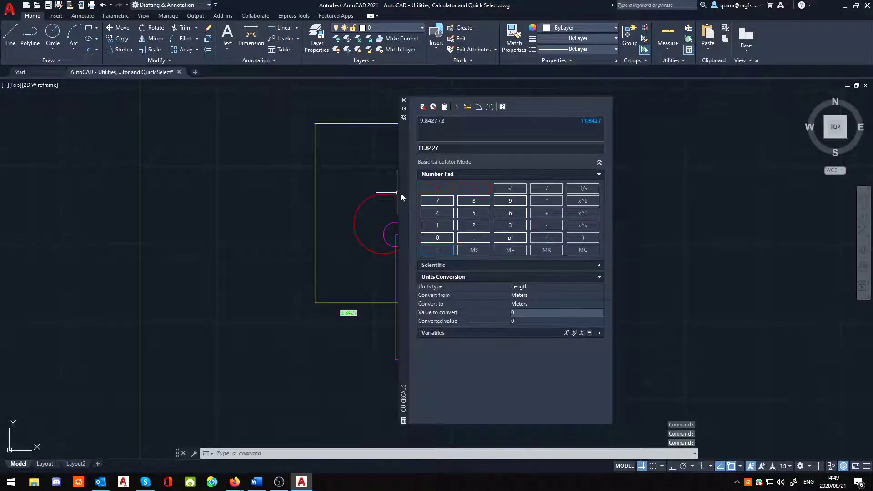
{"action": "mouse_move", "coordinate": [400, 193]}
{"action": "left_mouse_down"}
{"action": "mouse_move", "coordinate": [456, 177]}
{"action": "mouse_move", "coordinate": [362, 177]}
{"action": "mouse_move", "coordinate": [399, 178]}
{"action": "left_mouse_up"}
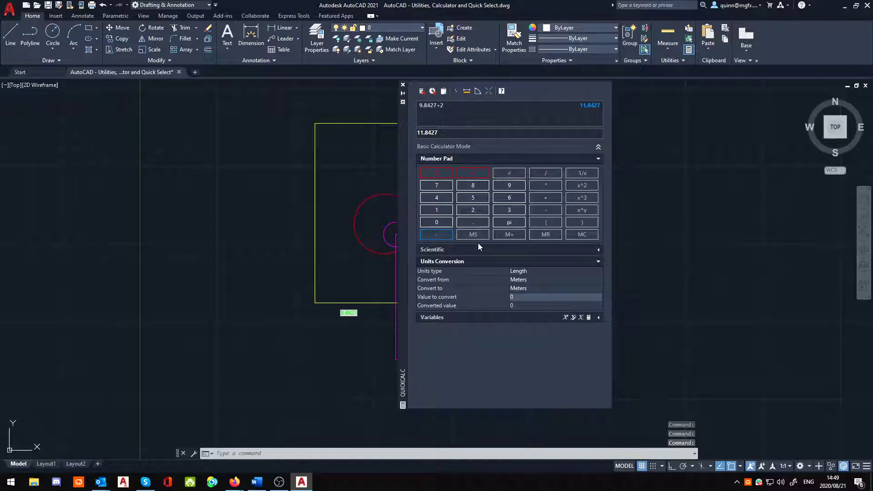
{"action": "left_click", "coordinate": [431, 133]}
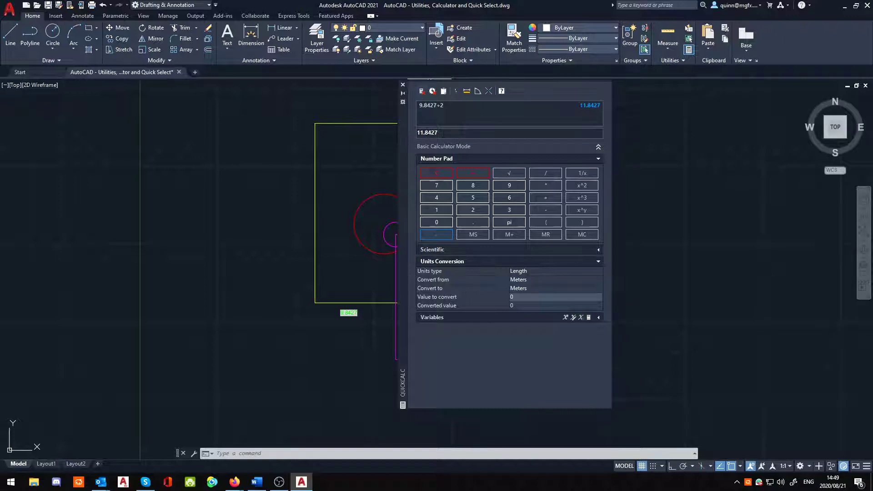
{"action": "left_click", "coordinate": [422, 91]}
{"action": "left_click", "coordinate": [434, 91]}
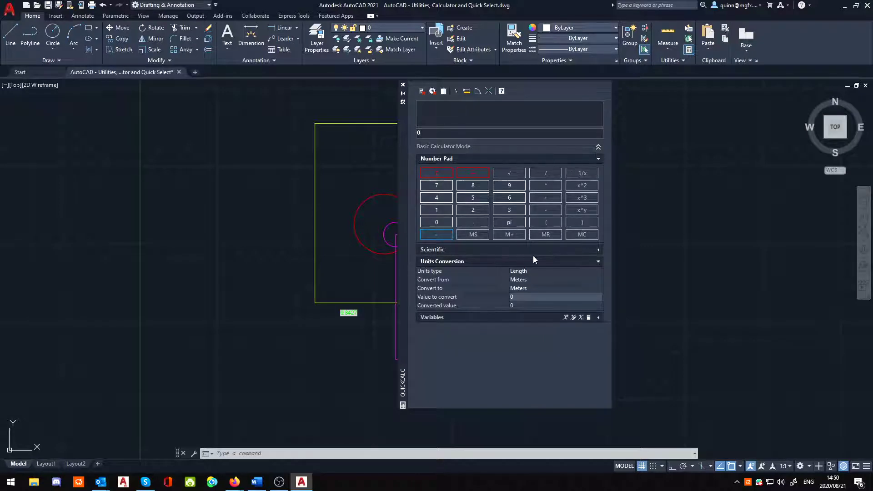
- Expand and collapse the Scientific and Variables sections, and collapse Units Conversion, leaving only the number pad
{"action": "left_click", "coordinate": [599, 250]}
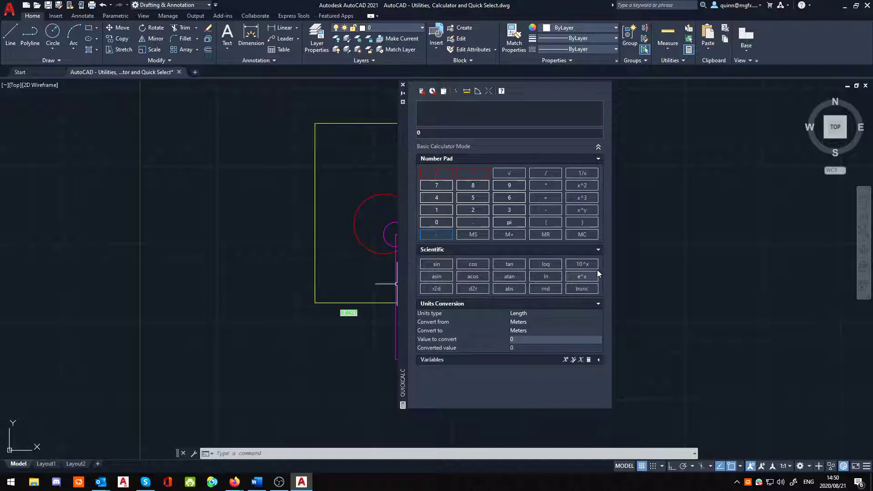
{"action": "left_click", "coordinate": [599, 251]}
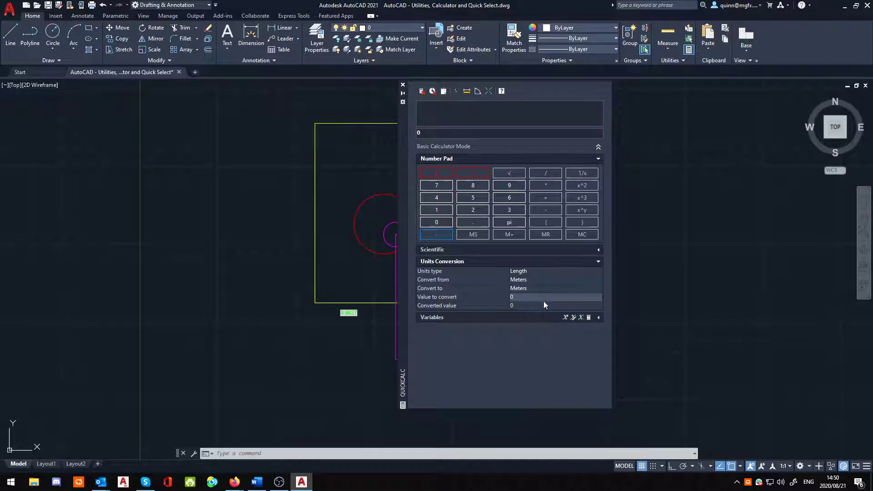
{"action": "left_click", "coordinate": [598, 318]}
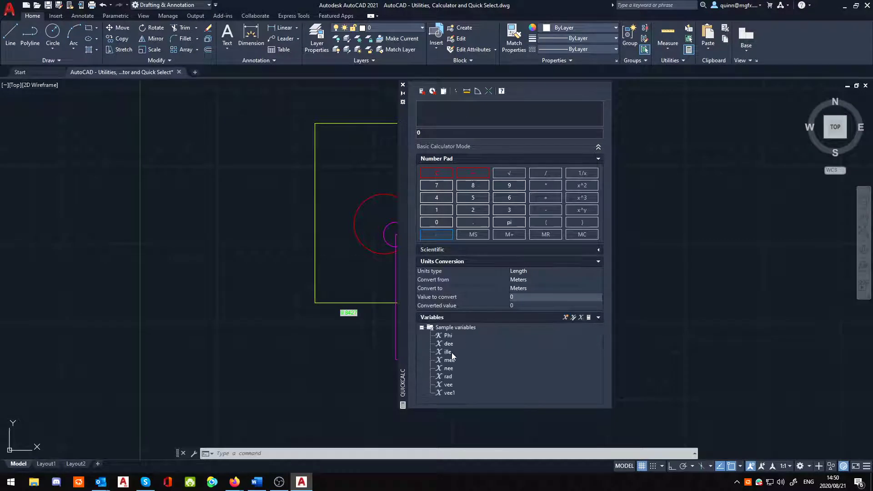
{"action": "left_click", "coordinate": [599, 317]}
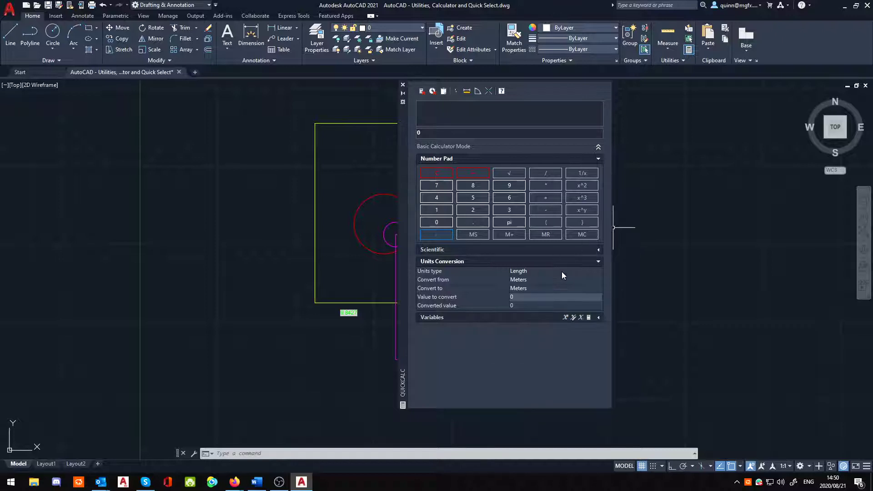
{"action": "left_click", "coordinate": [596, 262]}
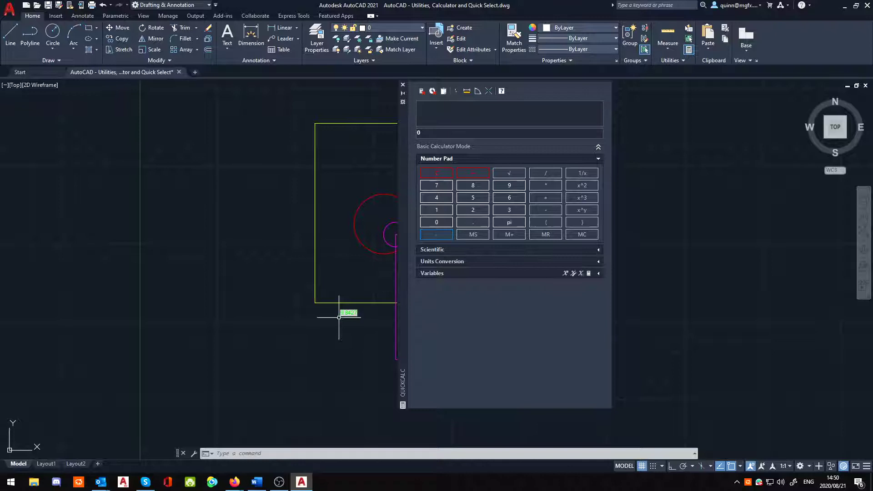
- Zoom in and edit the 9.8427 area text, dismissing the Field dialog unchanged
{"action": "left_click_drag", "start_coordinate": [403, 253], "coordinate": [599, 245]}
{"action": "scroll", "coordinate": [497, 291], "scroll_direction": "up", "scroll_amount": 2}
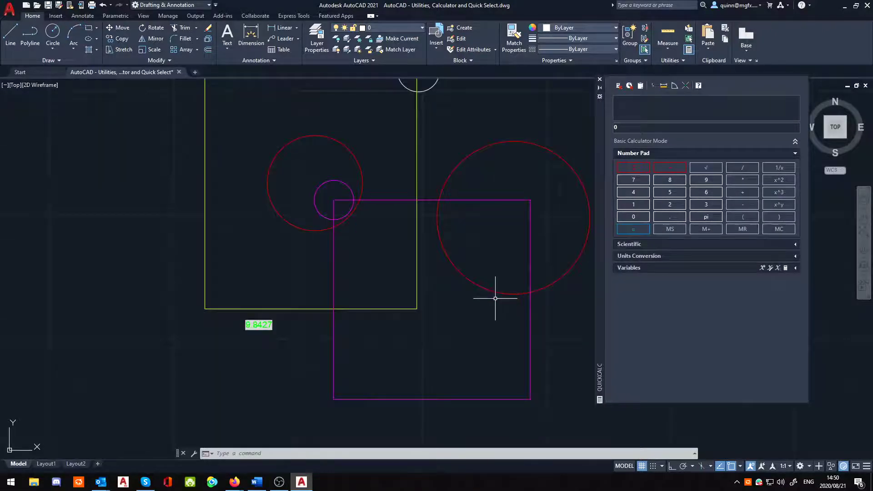
{"action": "double_click", "coordinate": [256, 337]}
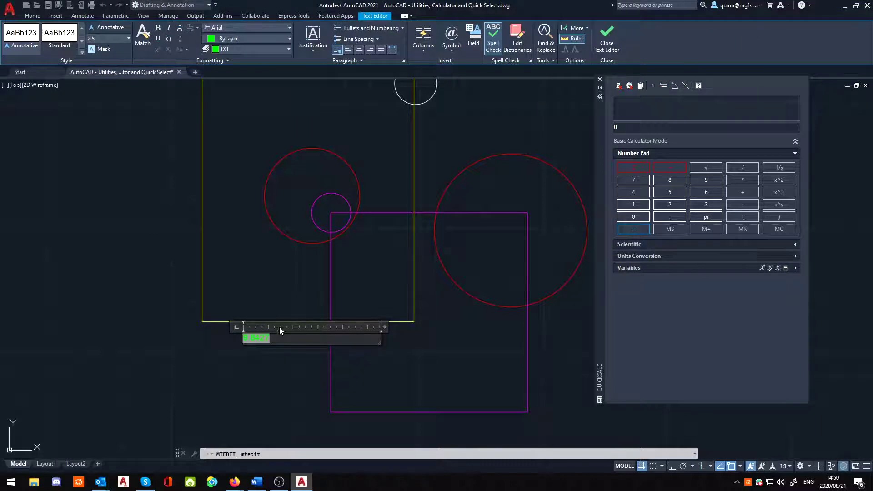
{"action": "double_click", "coordinate": [263, 337]}
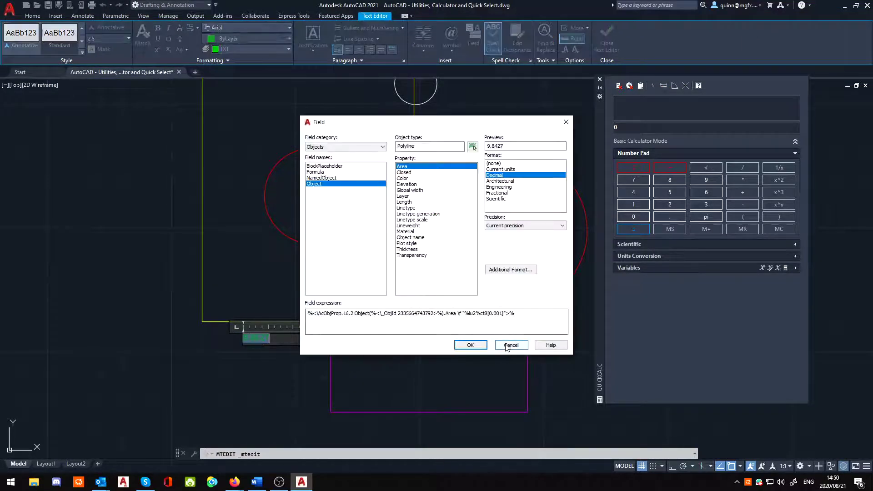
{"action": "left_click", "coordinate": [509, 345]}
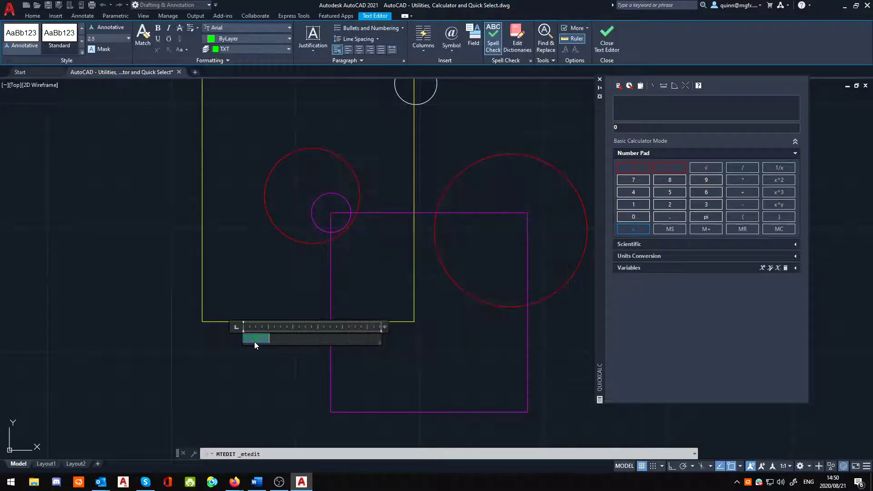
- Copy the 9.8427 area value and close the text editor
{"action": "right_click", "coordinate": [254, 342]}
{"action": "left_click", "coordinate": [302, 94]}
{"action": "left_click_drag", "start_coordinate": [597, 135], "coordinate": [609, 160]}
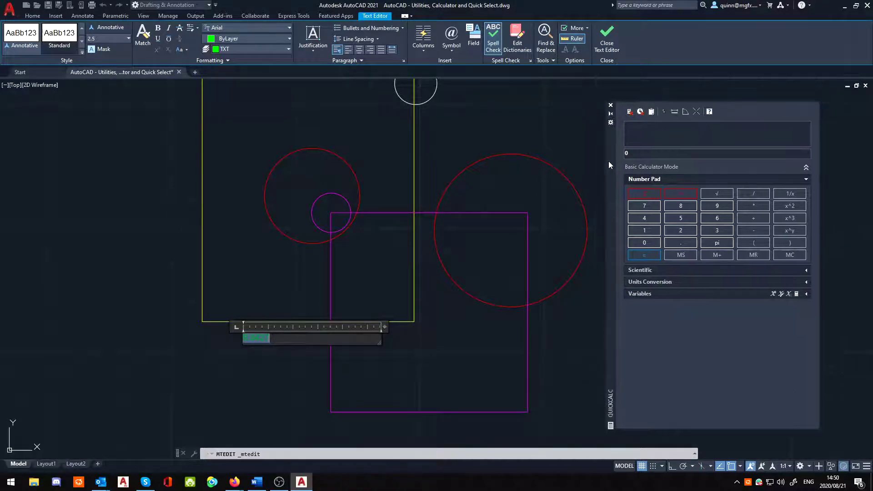
{"action": "right_click", "coordinate": [261, 340]}
{"action": "left_click", "coordinate": [307, 90]}
{"action": "left_click", "coordinate": [625, 155]}
- Paste 9.8427 into QuickCalc and multiply it by 2 to get 19.6854
{"action": "double_click", "coordinate": [627, 153]}
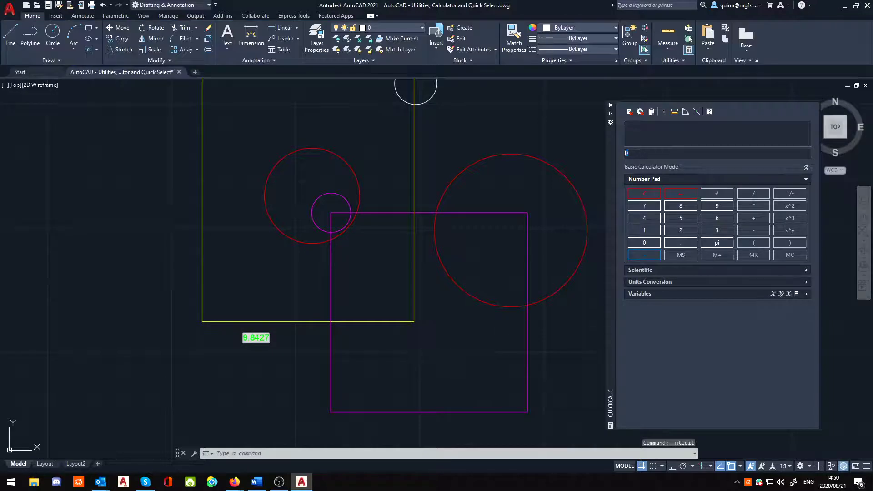
{"action": "right_click", "coordinate": [655, 153]}
{"action": "left_click", "coordinate": [601, 201]}
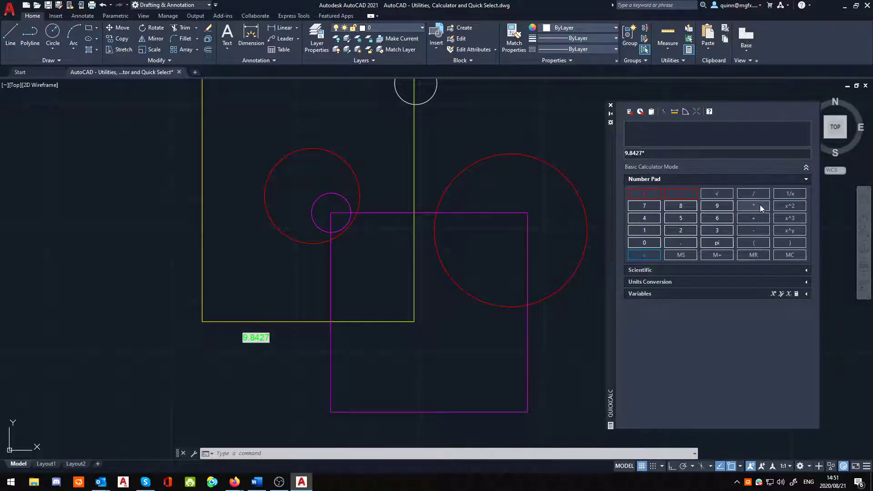
{"action": "left_click", "coordinate": [684, 232]}
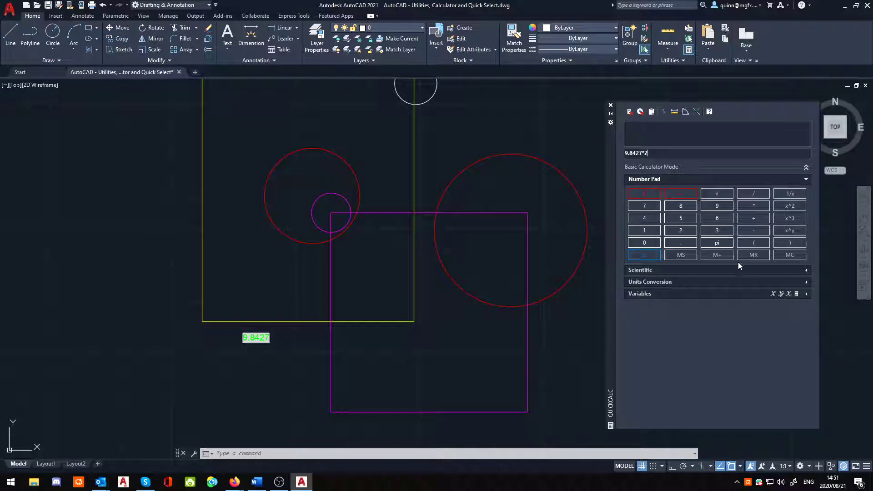
{"action": "left_click", "coordinate": [659, 256]}
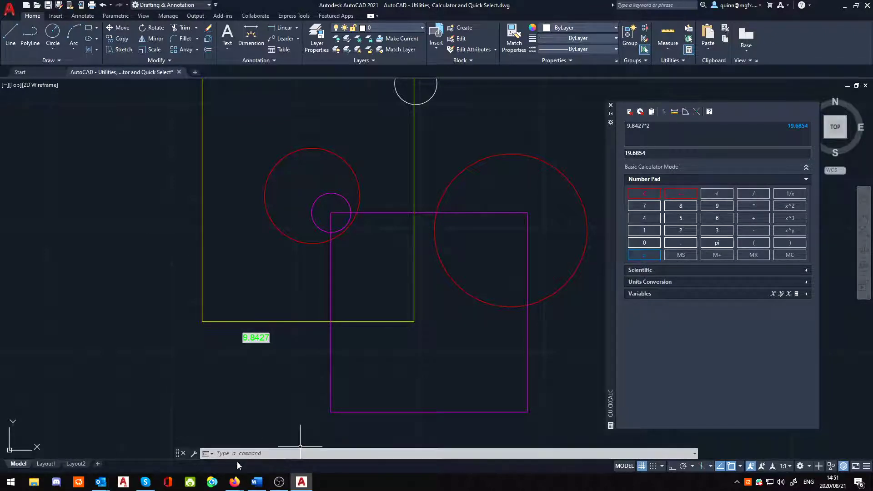
- Send 19.6854 to the command line and reposition the QuickCalc palette
{"action": "left_click", "coordinate": [652, 112]}
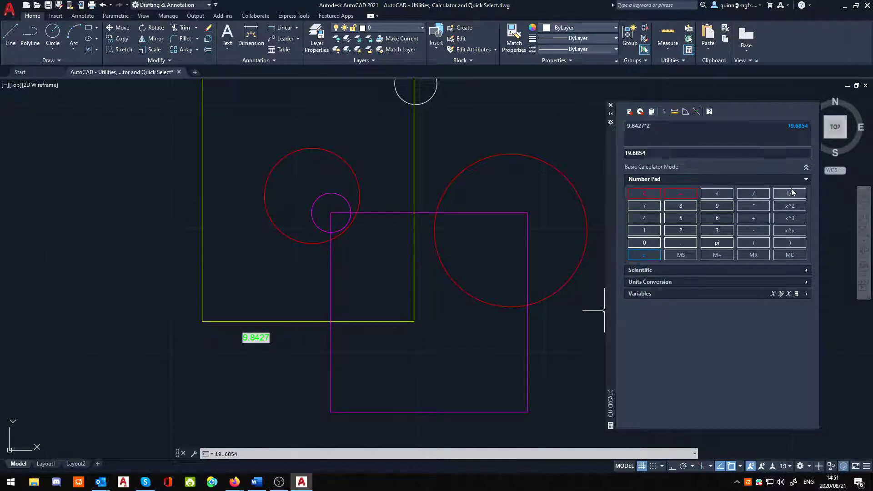
{"action": "left_click_drag", "start_coordinate": [609, 168], "coordinate": [570, 160]}
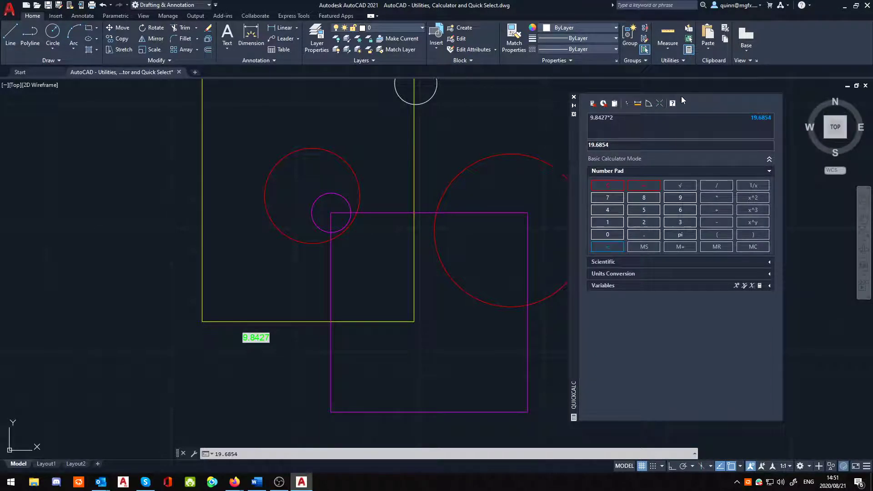
{"action": "left_click_drag", "start_coordinate": [570, 141], "coordinate": [580, 138]}
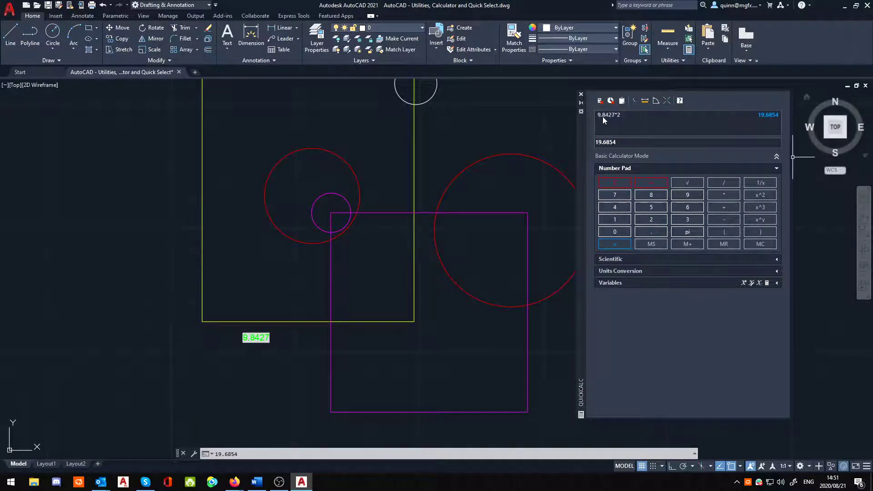
- Close QuickCalc and zoom out so all rectangles and circles fit in view
{"action": "left_click", "coordinate": [581, 95]}
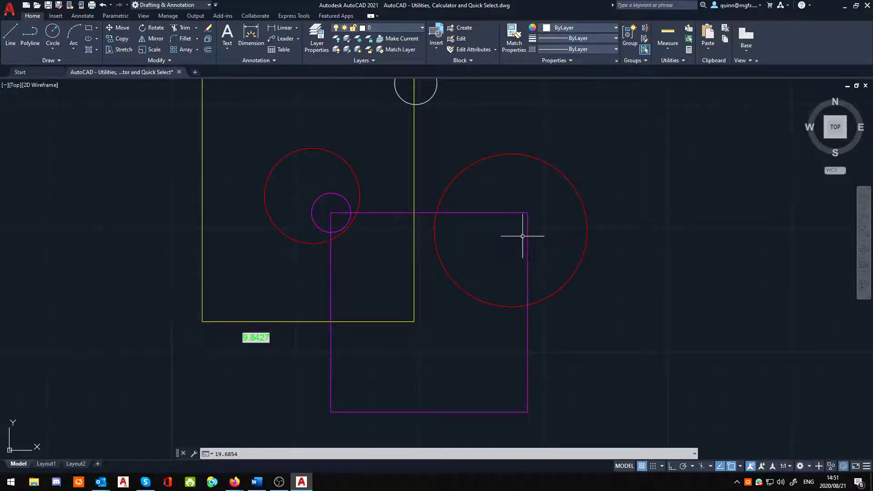
{"action": "middle_click_drag", "start_coordinate": [543, 216], "coordinate": [540, 244]}
{"action": "scroll", "coordinate": [542, 242], "scroll_direction": "down", "scroll_amount": 2}
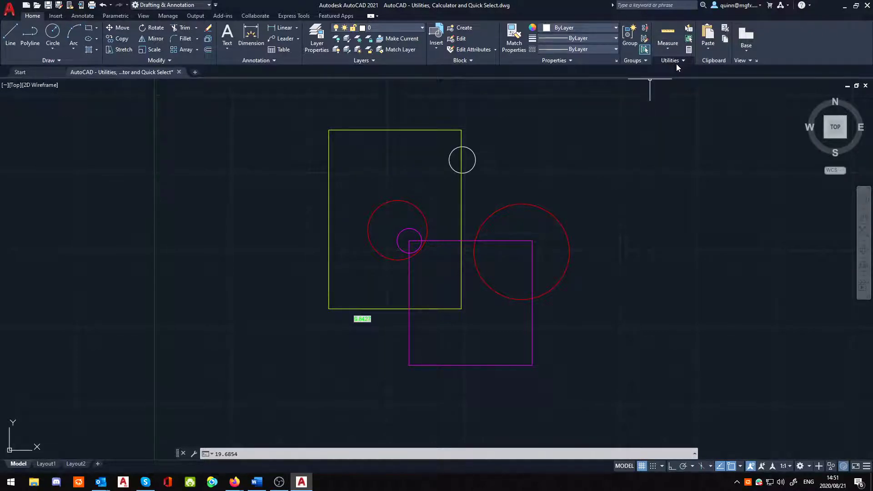
{"action": "left_click", "coordinate": [690, 32]}
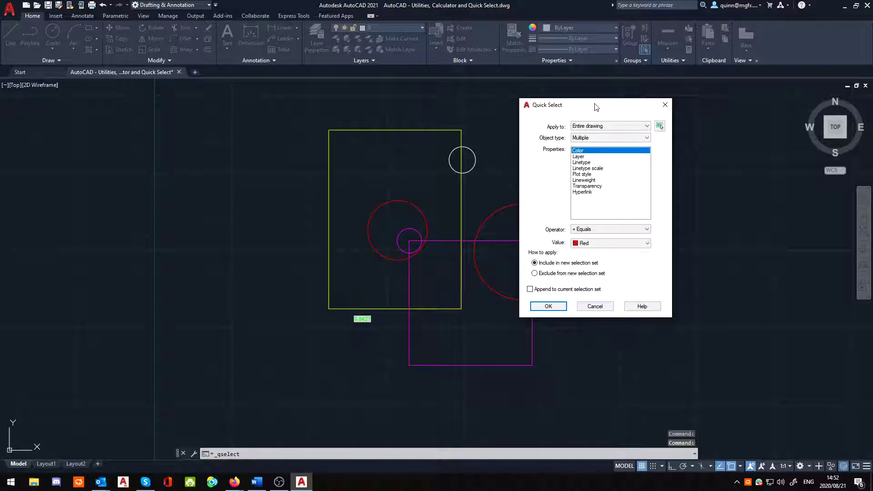
{"action": "left_click_drag", "start_coordinate": [595, 107], "coordinate": [662, 109]}
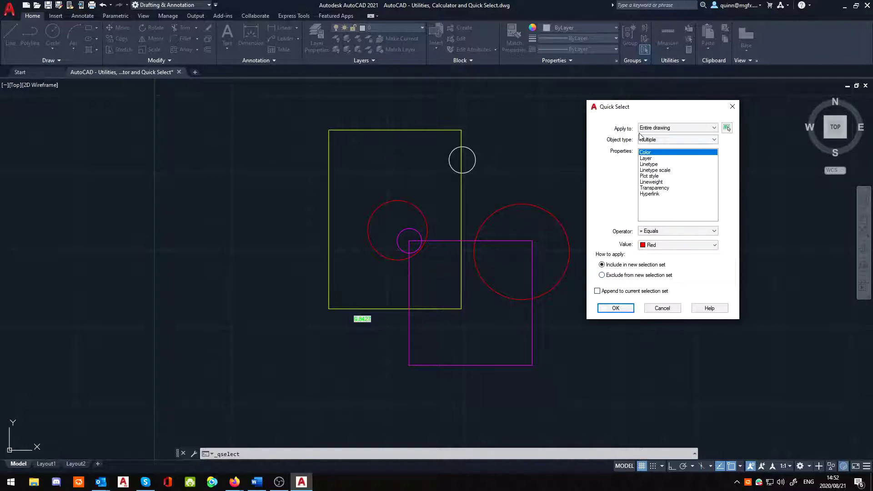
{"action": "left_click", "coordinate": [680, 141]}
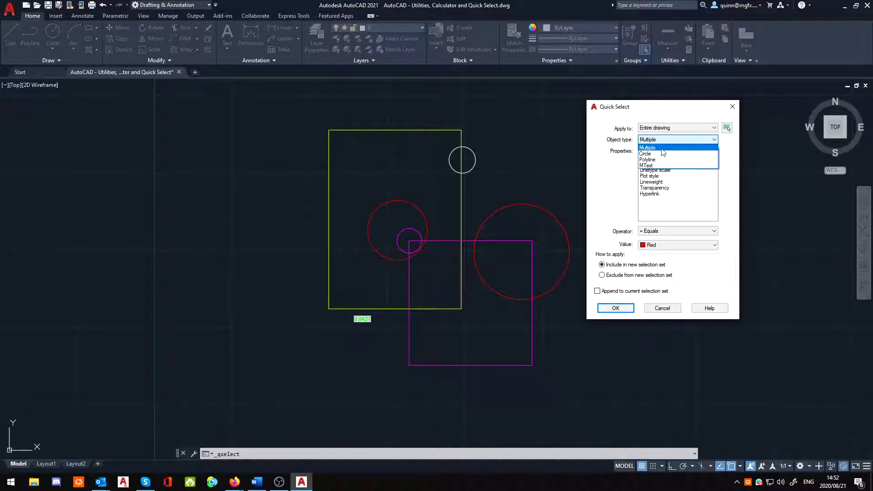
{"action": "left_click", "coordinate": [678, 154]}
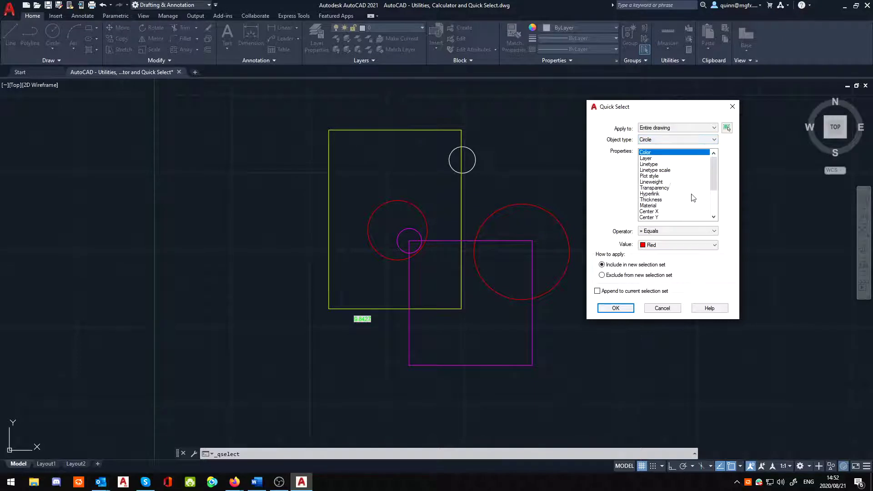
{"action": "scroll", "coordinate": [689, 202], "scroll_direction": "down", "scroll_amount": 3}
{"action": "scroll", "coordinate": [672, 218], "scroll_direction": "up", "scroll_amount": 3}
{"action": "left_click", "coordinate": [684, 142]}
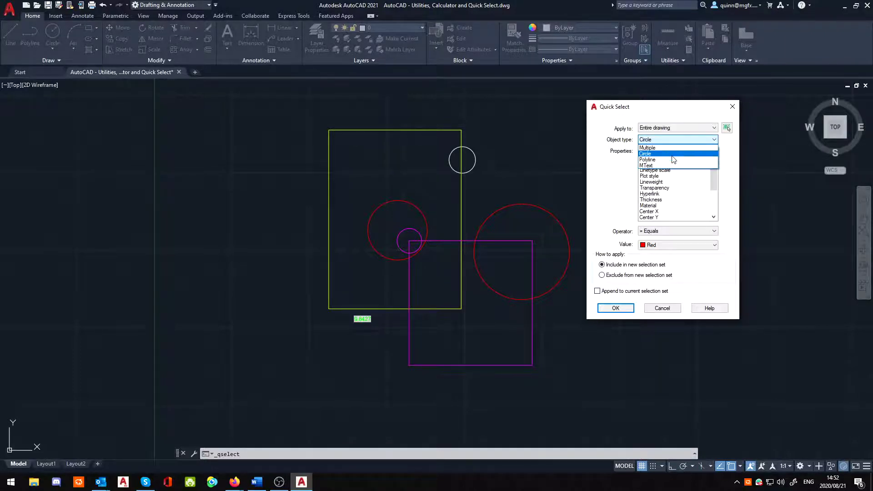
{"action": "left_click", "coordinate": [673, 155]}
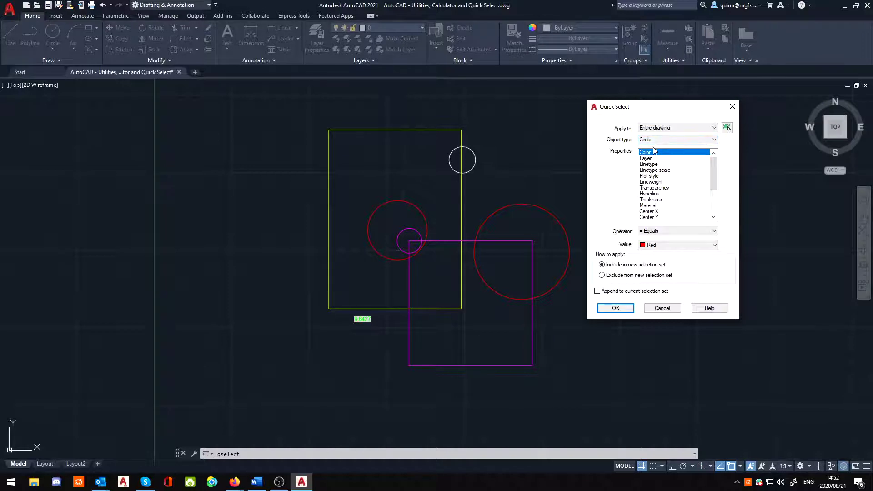
{"action": "left_click", "coordinate": [655, 153]}
{"action": "left_click", "coordinate": [656, 141]}
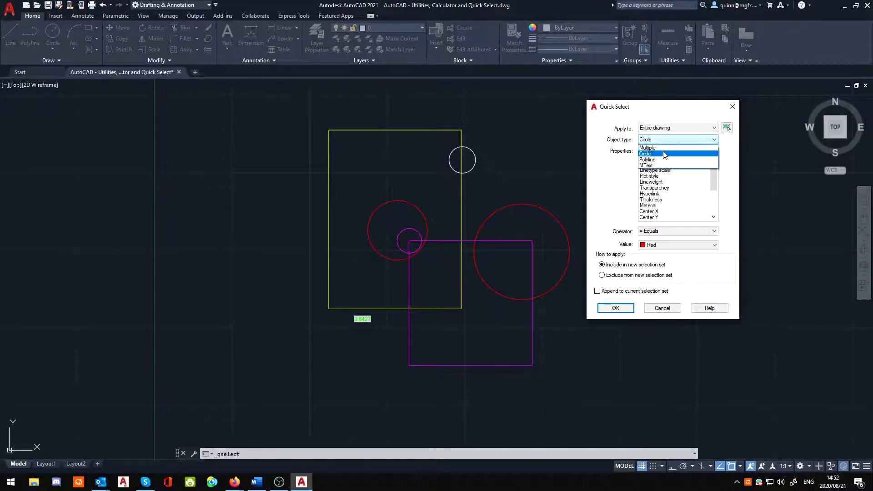
{"action": "left_click", "coordinate": [657, 147]}
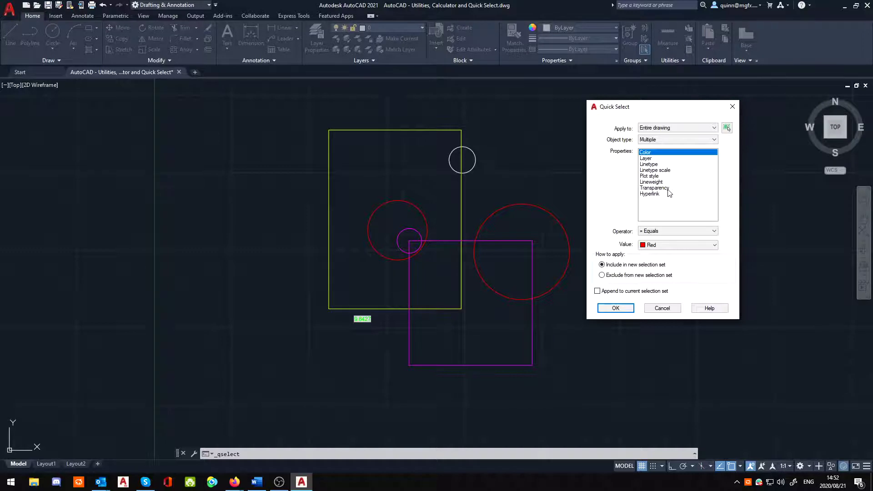
{"action": "left_click", "coordinate": [671, 233]}
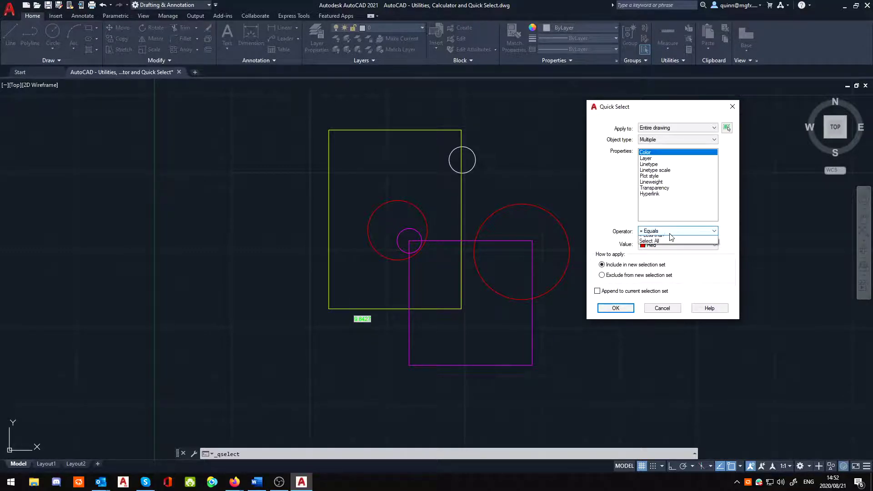
{"action": "left_click", "coordinate": [641, 239]}
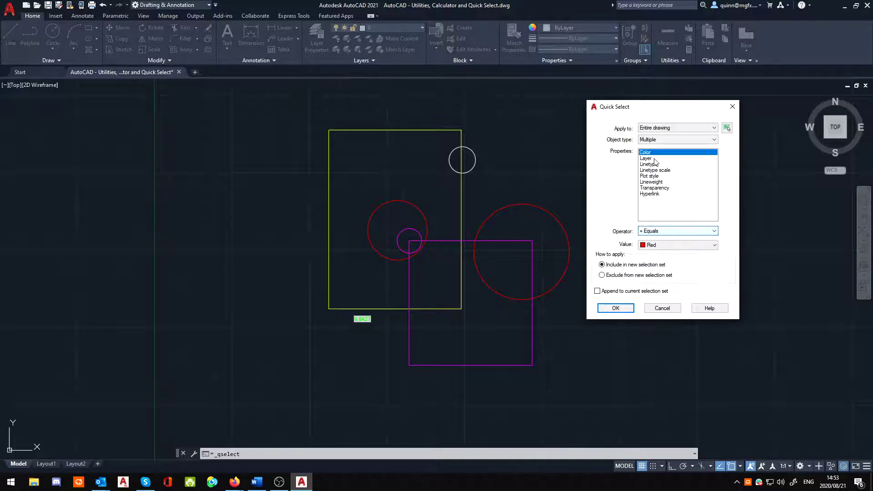
{"action": "left_click", "coordinate": [683, 231]}
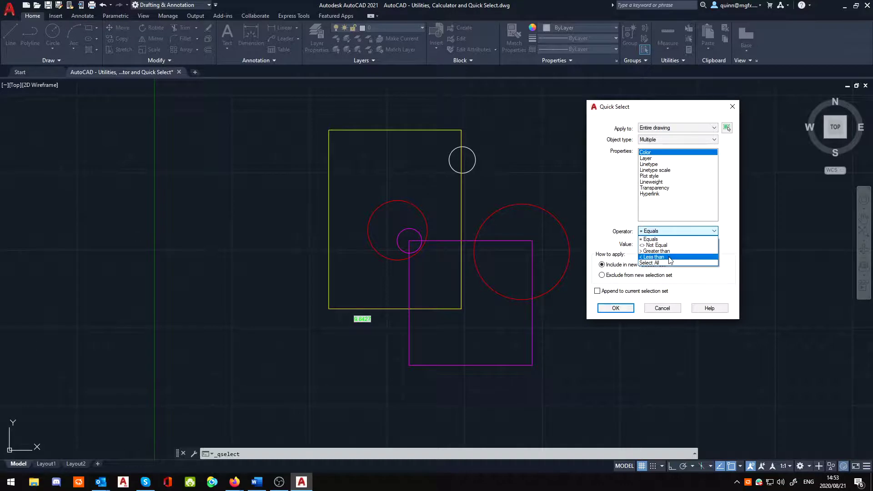
{"action": "left_click", "coordinate": [677, 212]}
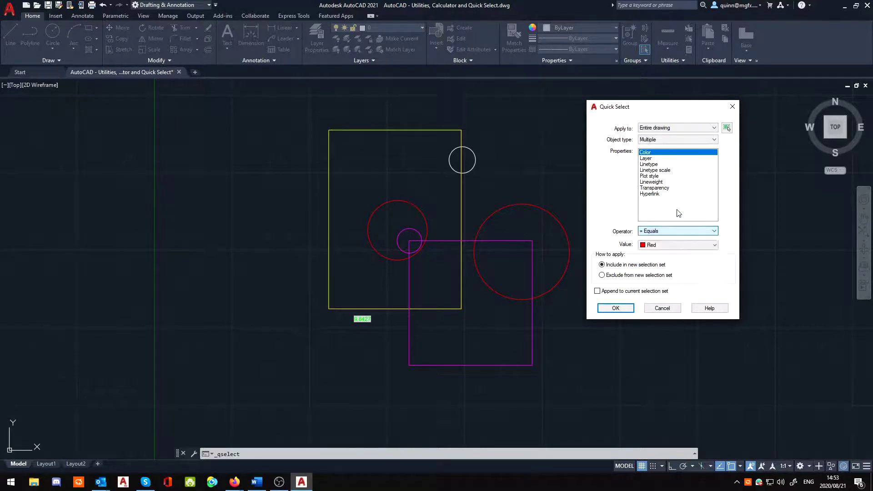
{"action": "left_click", "coordinate": [664, 231]}
{"action": "left_click", "coordinate": [664, 232]}
{"action": "left_click", "coordinate": [663, 231]}
{"action": "left_click", "coordinate": [663, 232]}
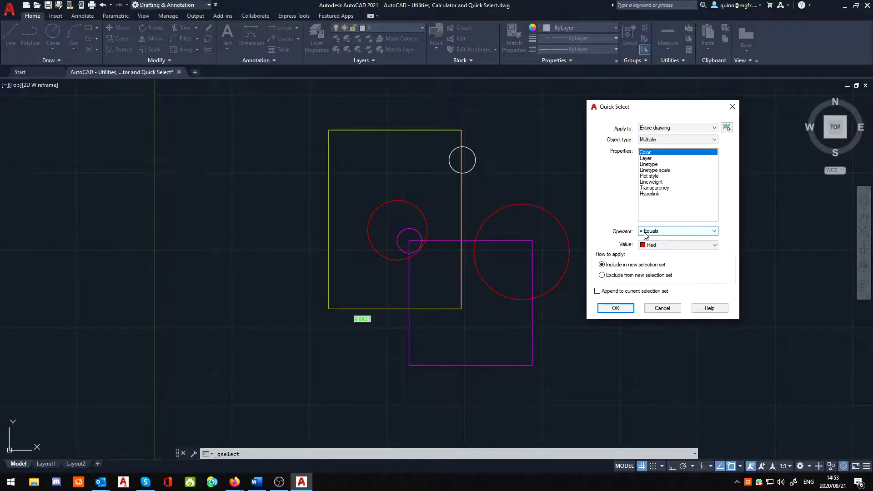
{"action": "left_click", "coordinate": [685, 246]}
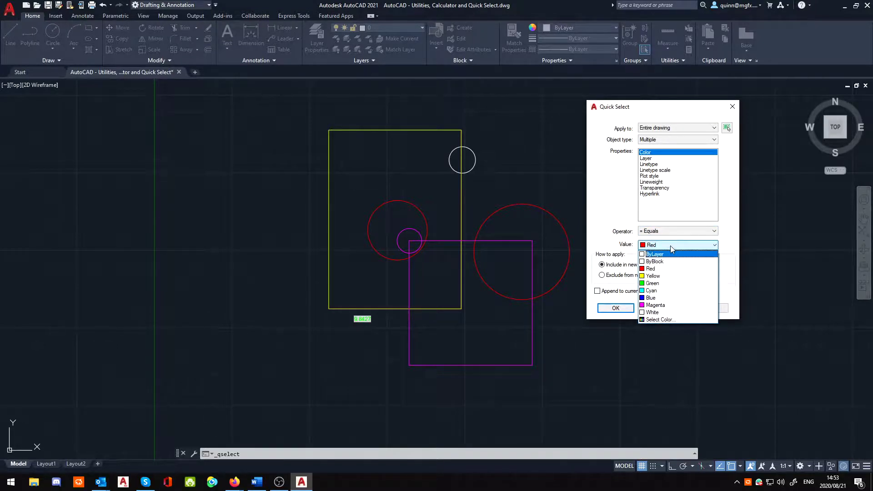
{"action": "left_click", "coordinate": [670, 246]}
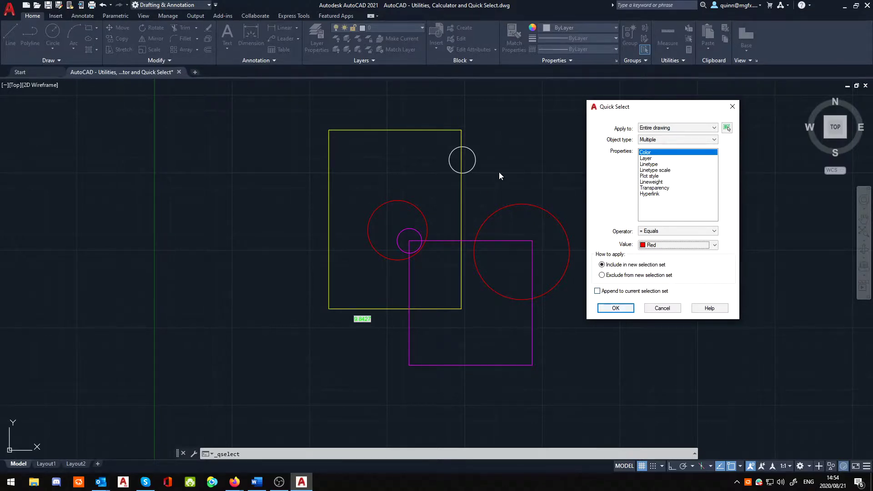
- Select the two red circles, clear them, then Quick Select the Magenta circle and square
{"action": "left_click", "coordinate": [629, 310]}
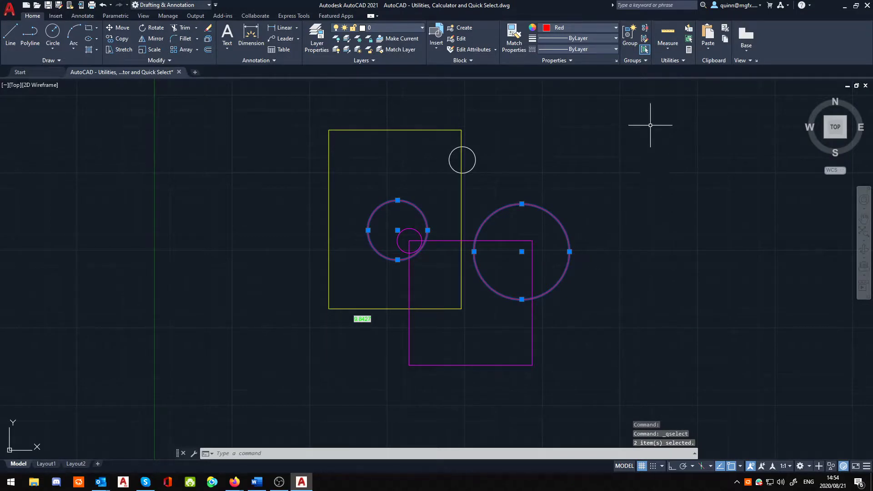
{"action": "key", "text": "Escape"}
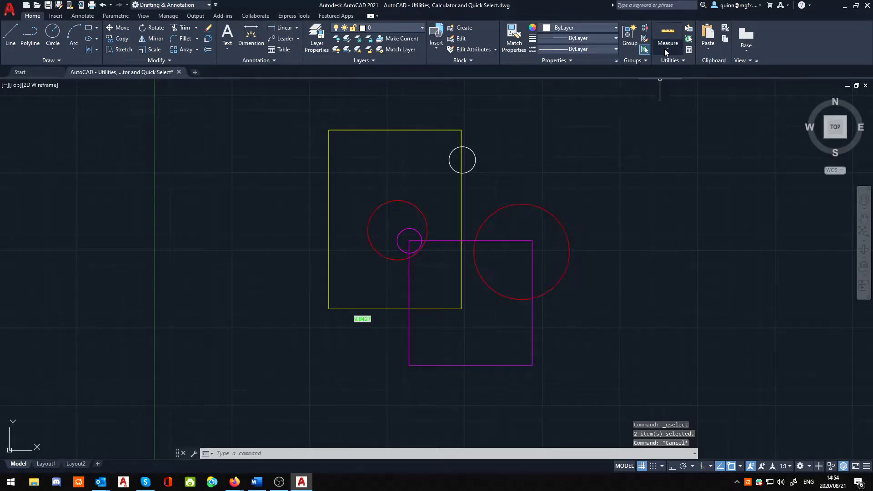
{"action": "left_click", "coordinate": [689, 39]}
{"action": "left_click", "coordinate": [682, 245]}
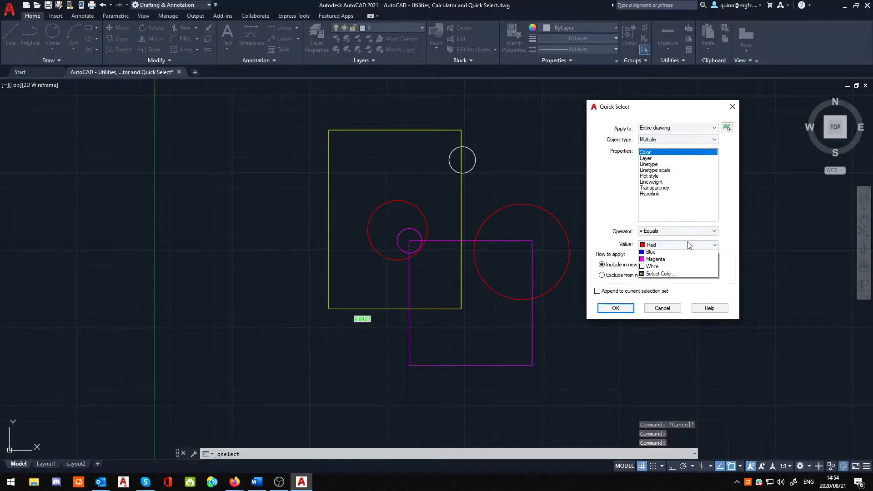
{"action": "left_click", "coordinate": [672, 305]}
{"action": "left_click", "coordinate": [625, 309]}
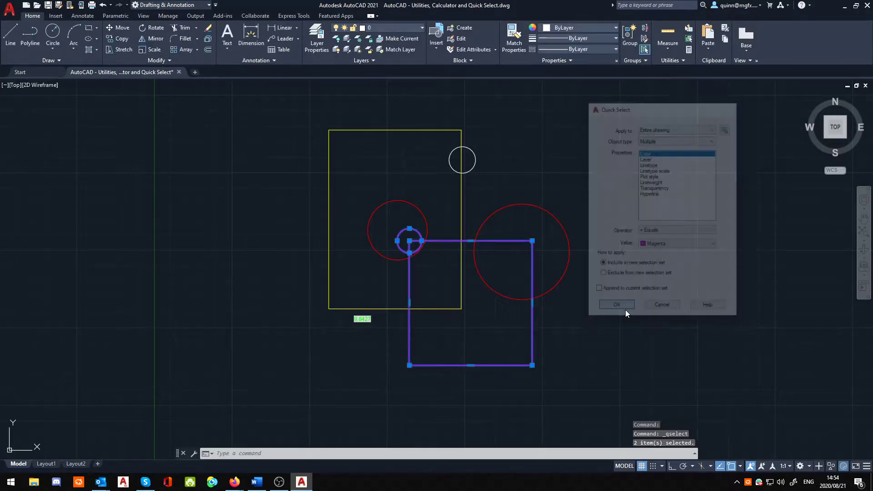
{"action": "left_click", "coordinate": [690, 29]}
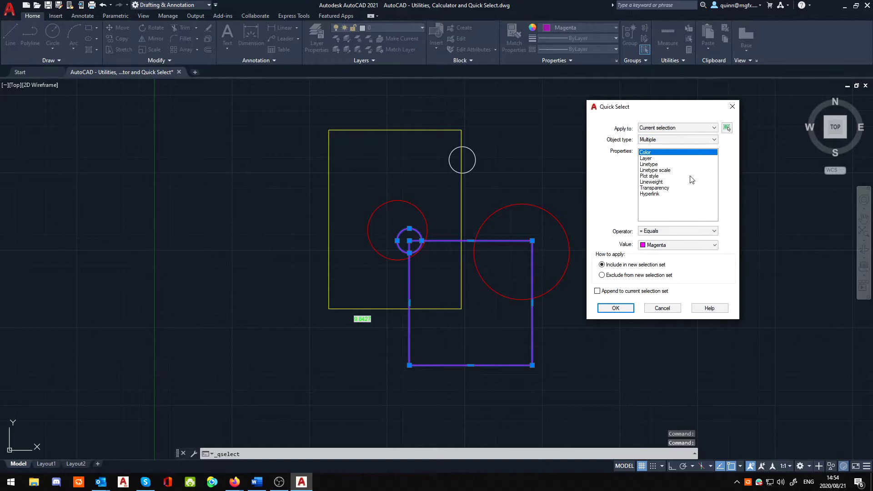